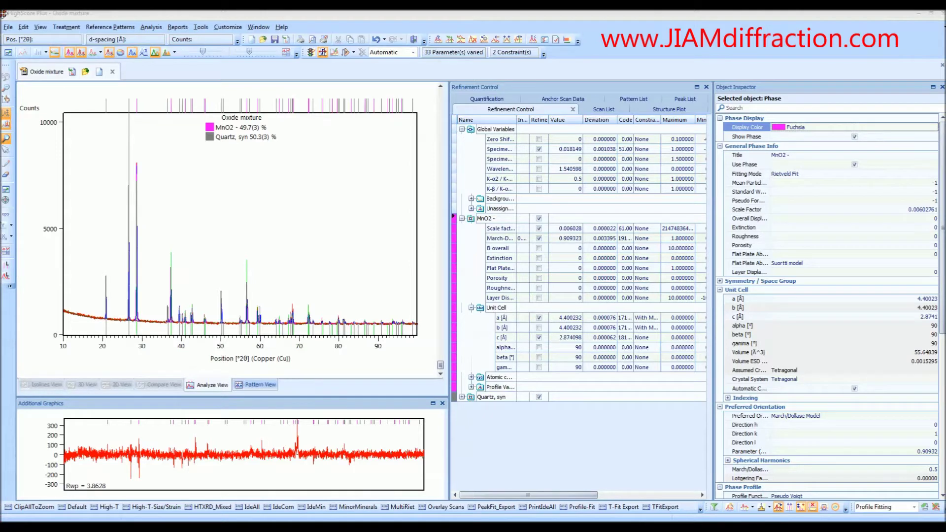
Step: From Customize, open Edit Parameter Sets and expand Automatic Fitting Steps to list Default, Full and Expanded Rietveld
click(262, 453)
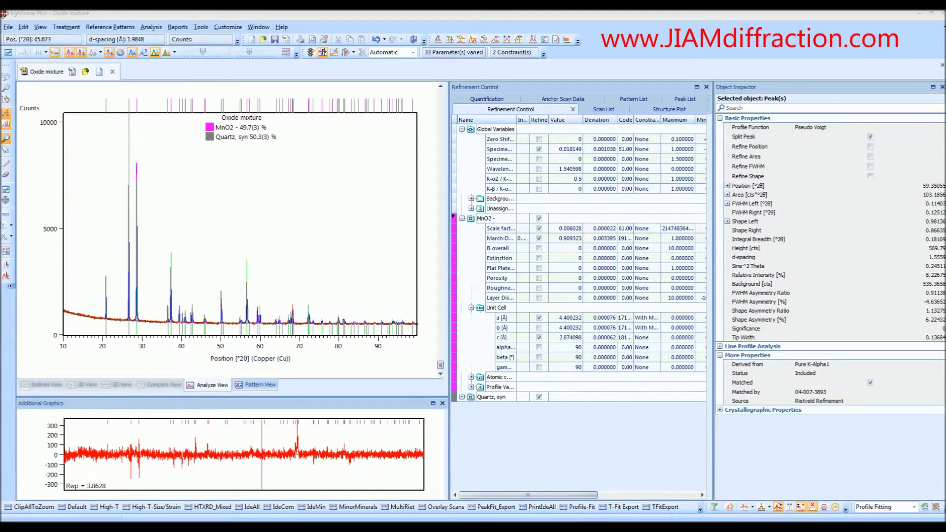
click(224, 27)
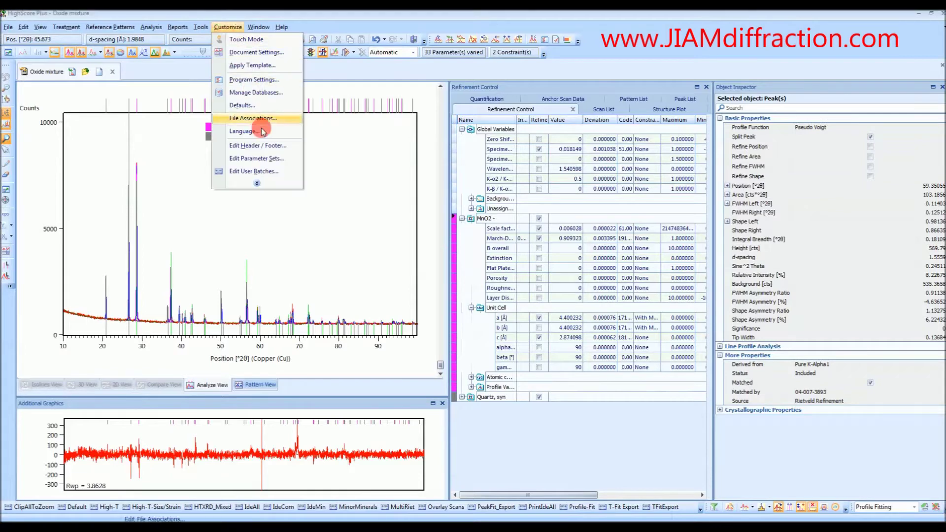
click(264, 158)
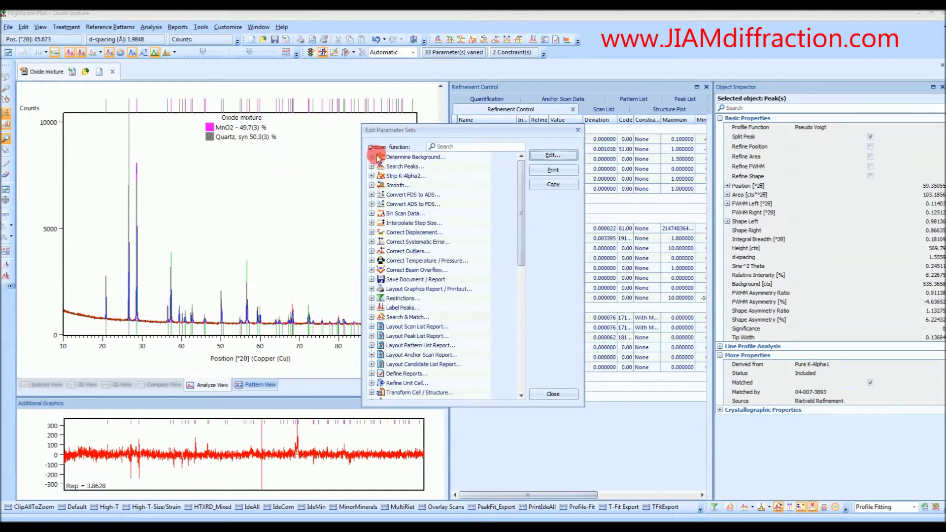
drag(517, 183, 524, 280)
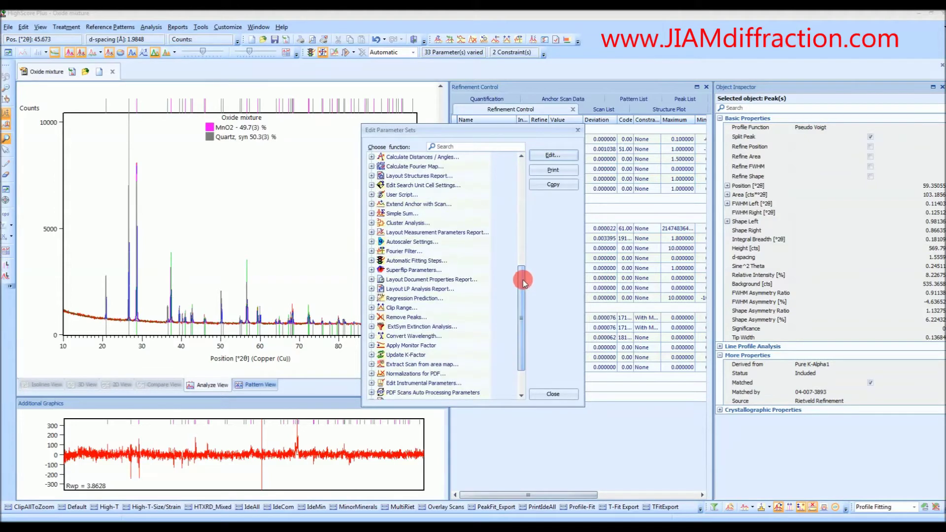
click(372, 262)
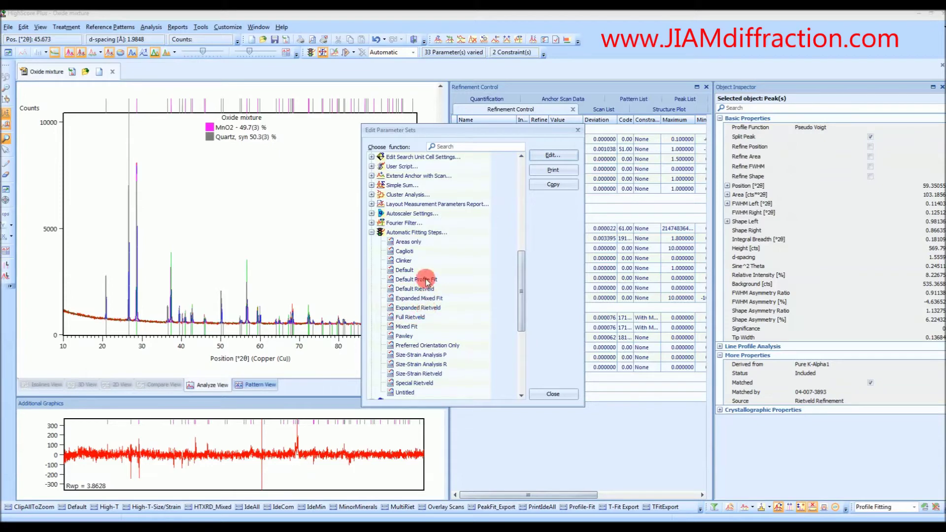
Step: Open the Expanded Rietveld preset and add an Atomic Coordinates (x,y,z) step with Use ticked
double_click(409, 308)
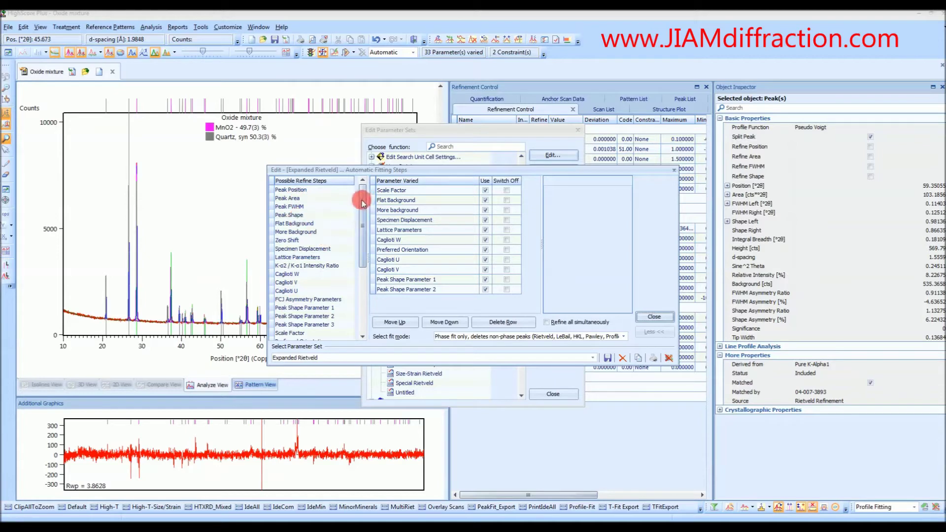
drag(362, 203, 342, 253)
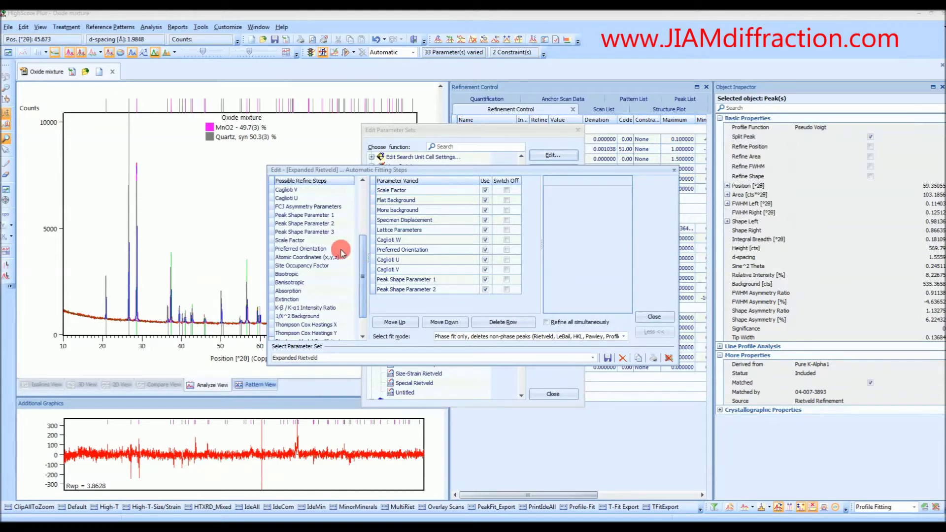
click(304, 258)
drag(304, 262, 404, 301)
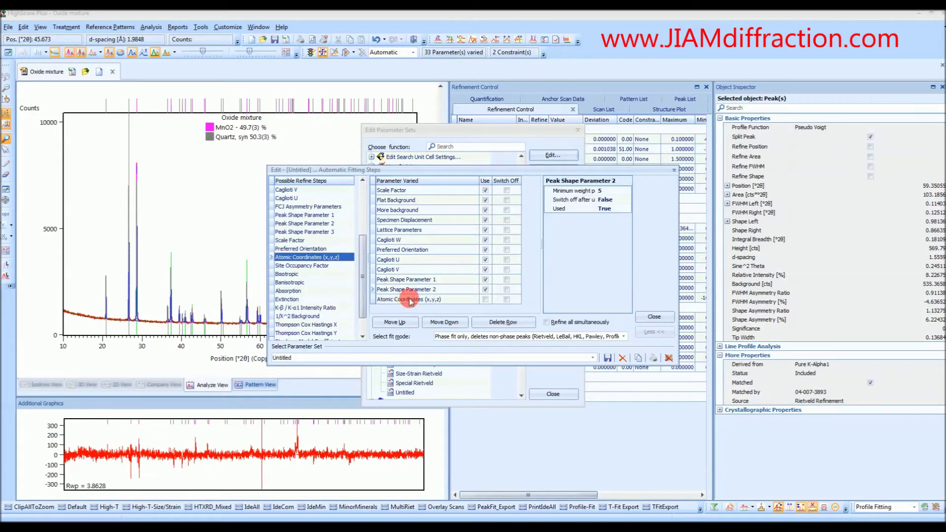
click(485, 300)
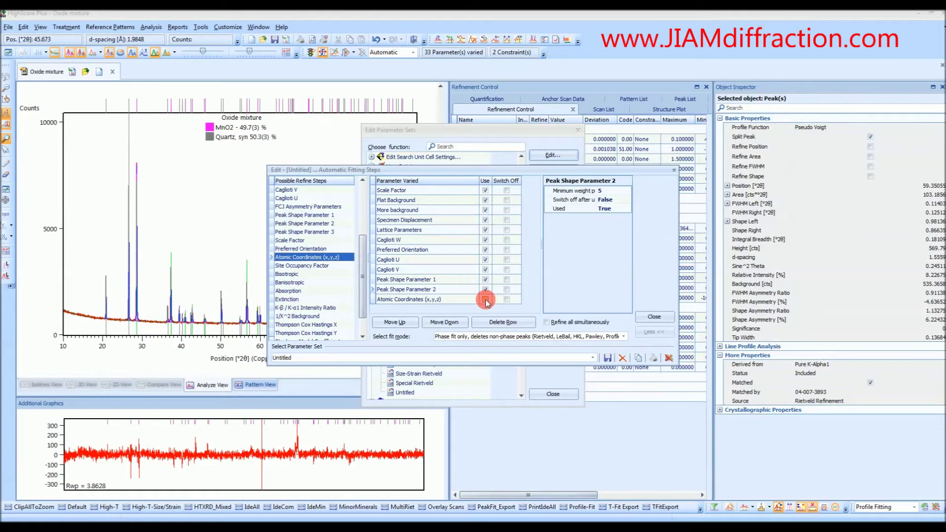
click(485, 300)
click(485, 300)
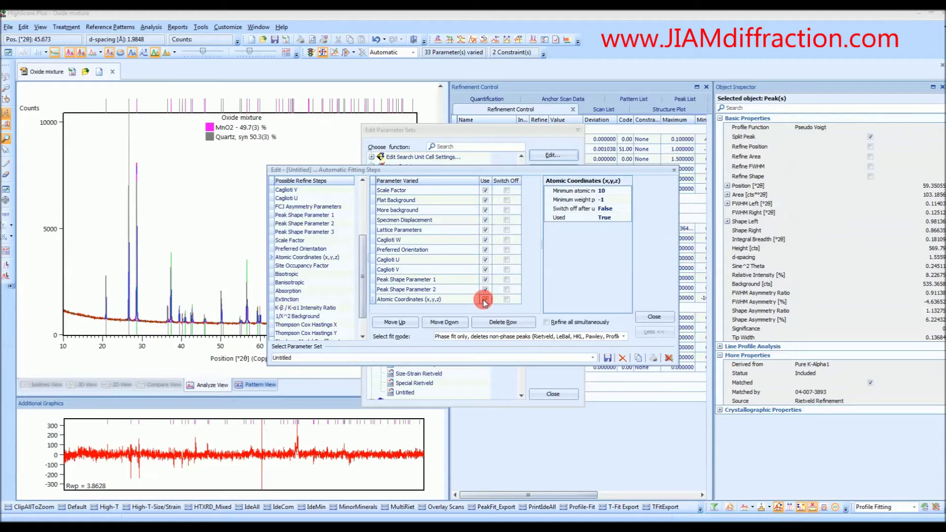
Step: Move the Atomic Coordinates step up and back to the end, then delete it
click(398, 323)
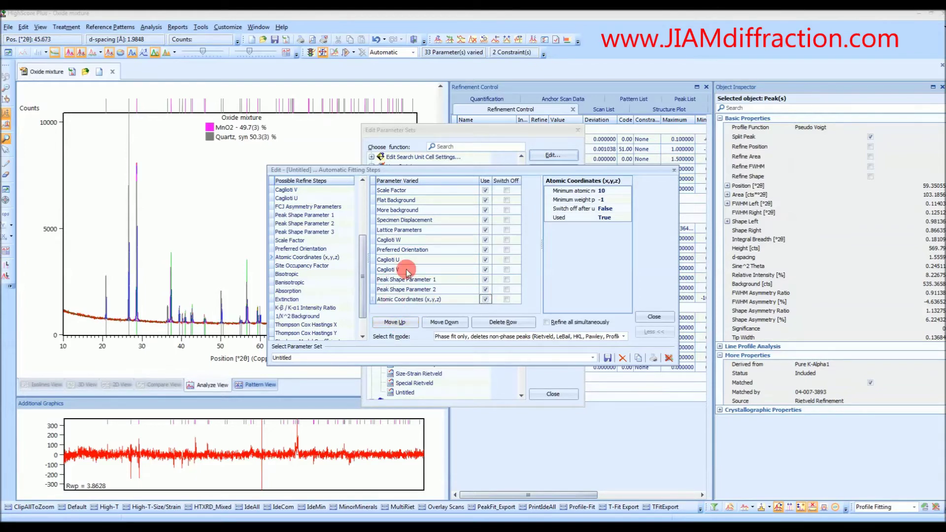
click(397, 323)
click(397, 322)
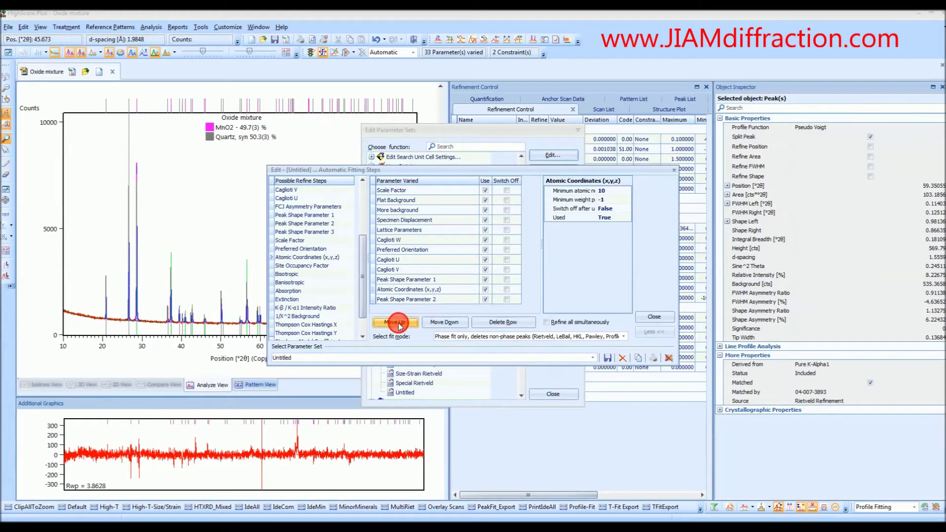
click(442, 325)
click(443, 324)
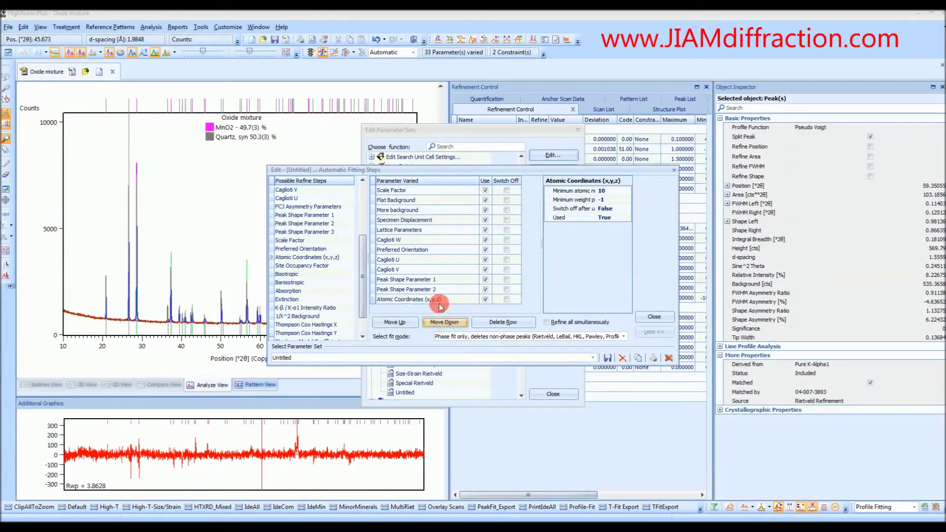
click(439, 300)
click(500, 324)
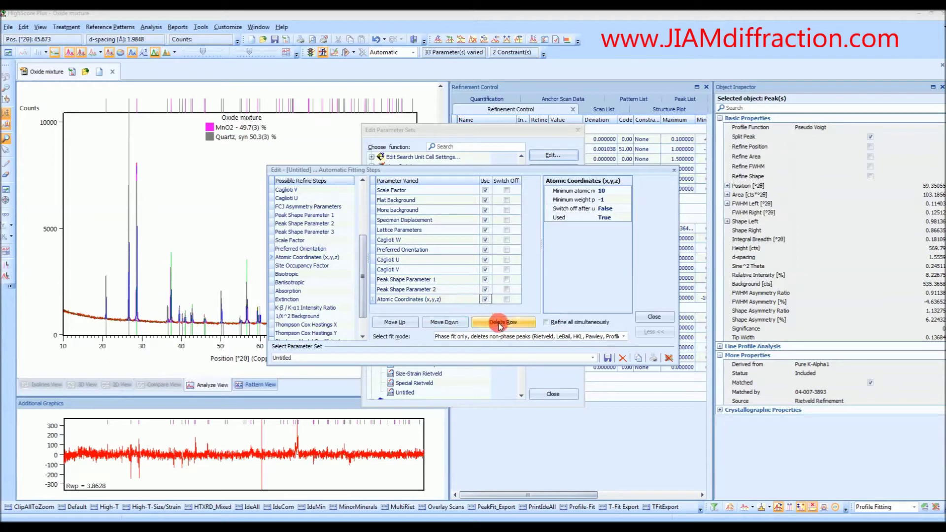
click(499, 323)
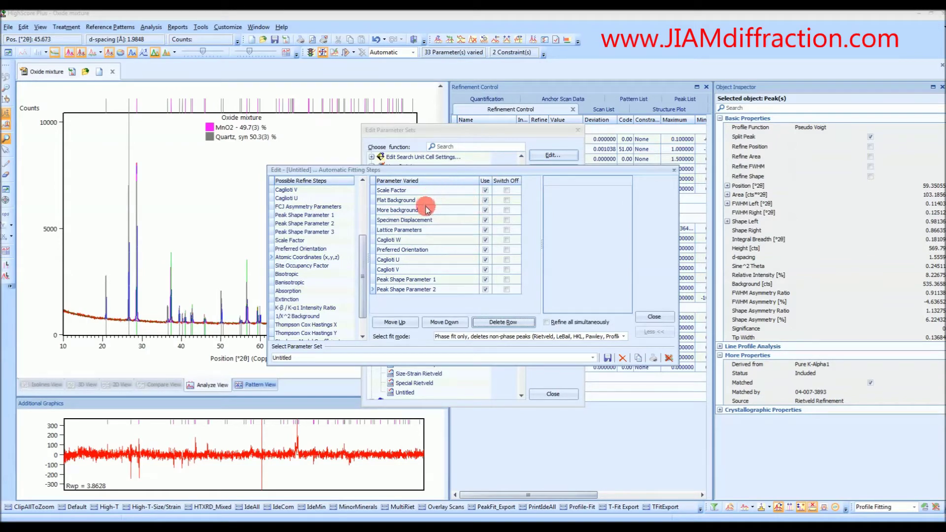
Step: After reviewing Scale Factor and Flat Background, set More background's 'Use 1/X background term too' to True
click(395, 192)
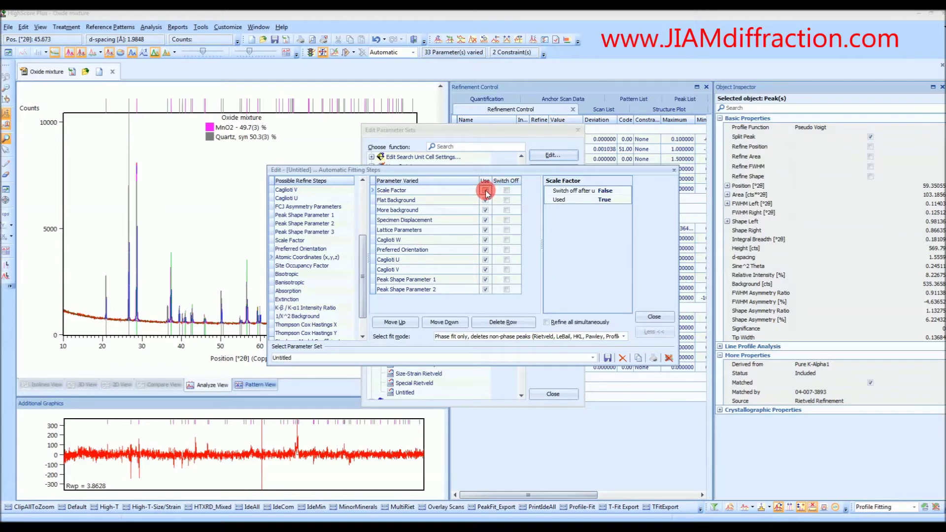
click(400, 201)
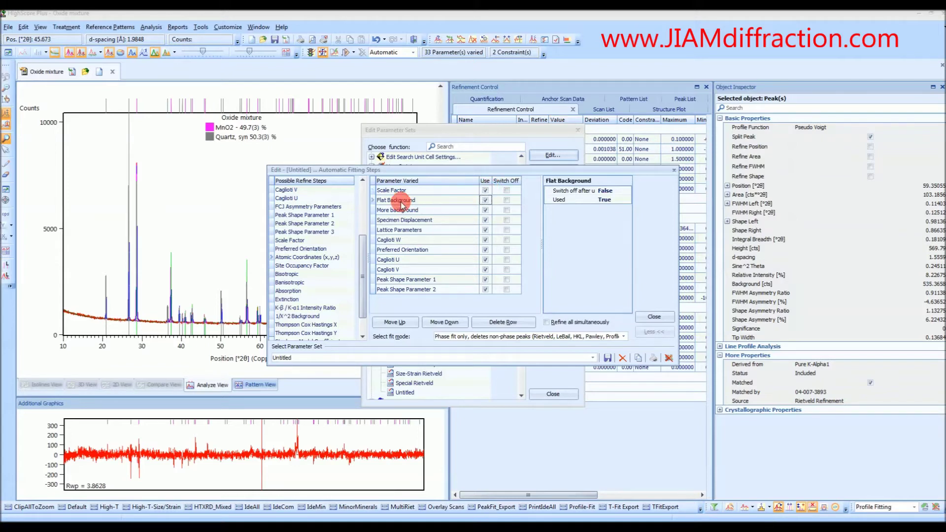
click(404, 211)
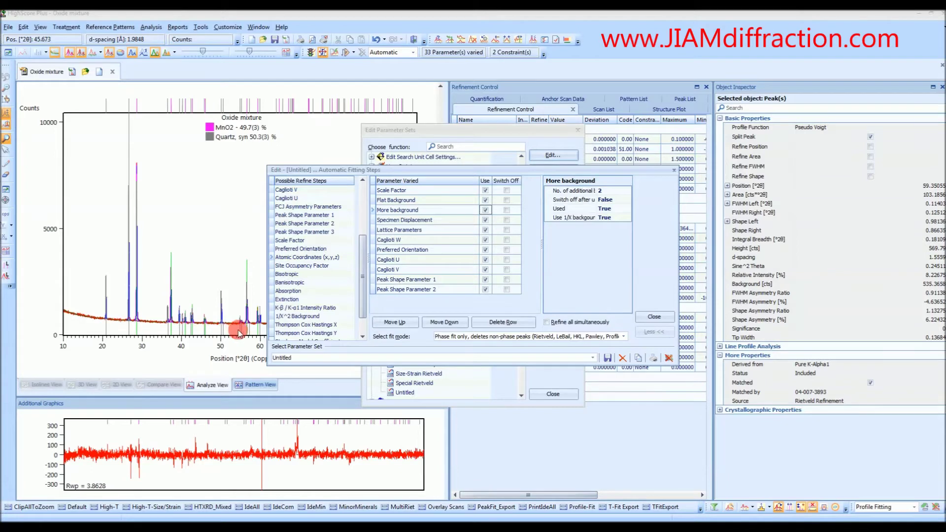
click(609, 193)
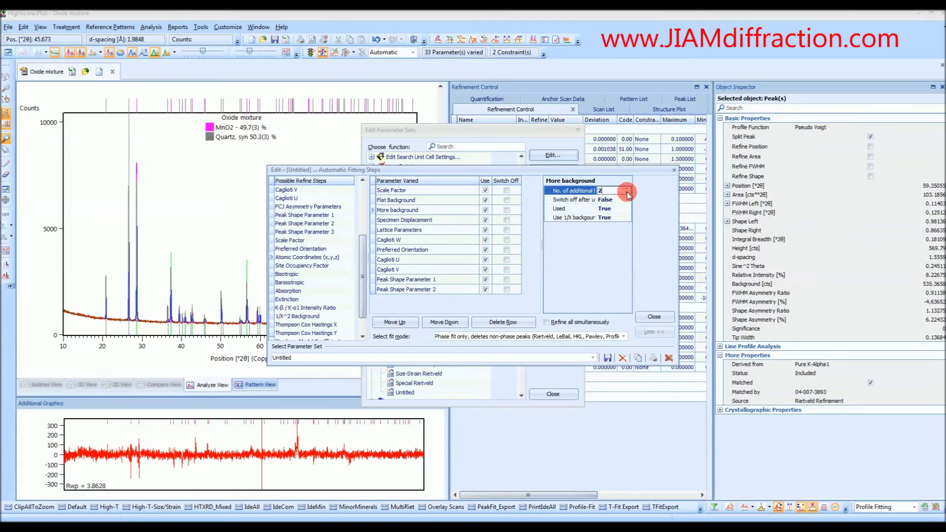
click(627, 192)
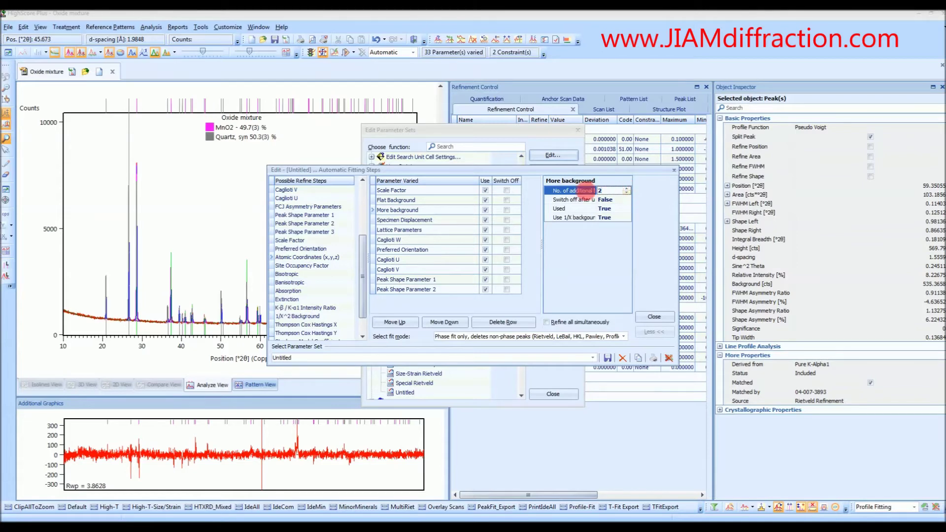
click(573, 220)
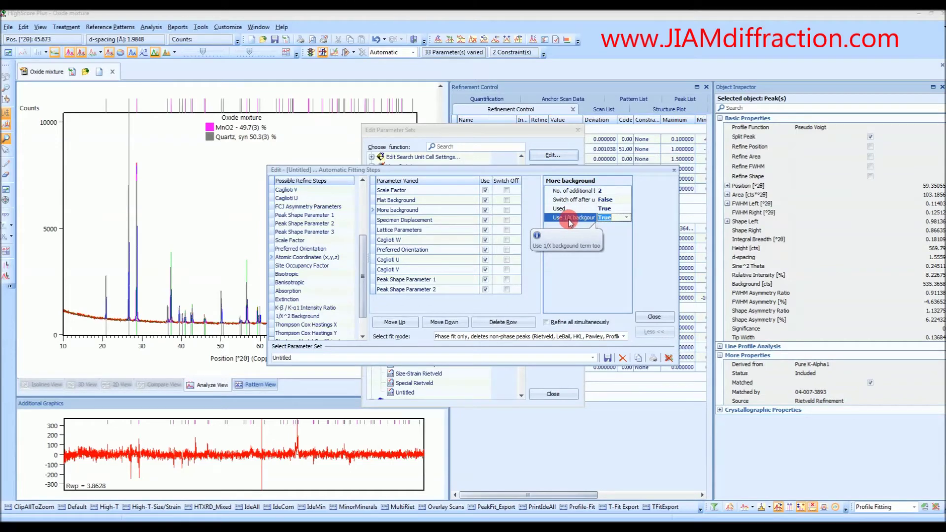
click(541, 230)
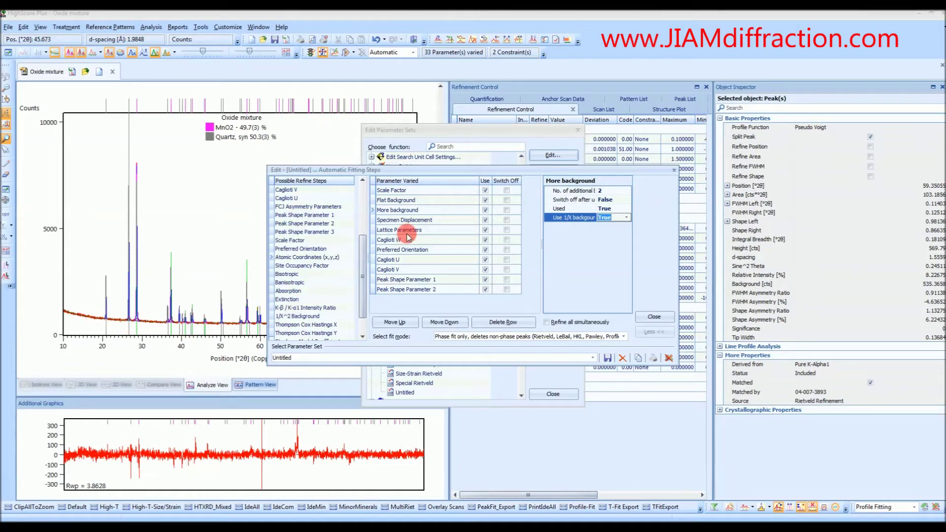
click(415, 220)
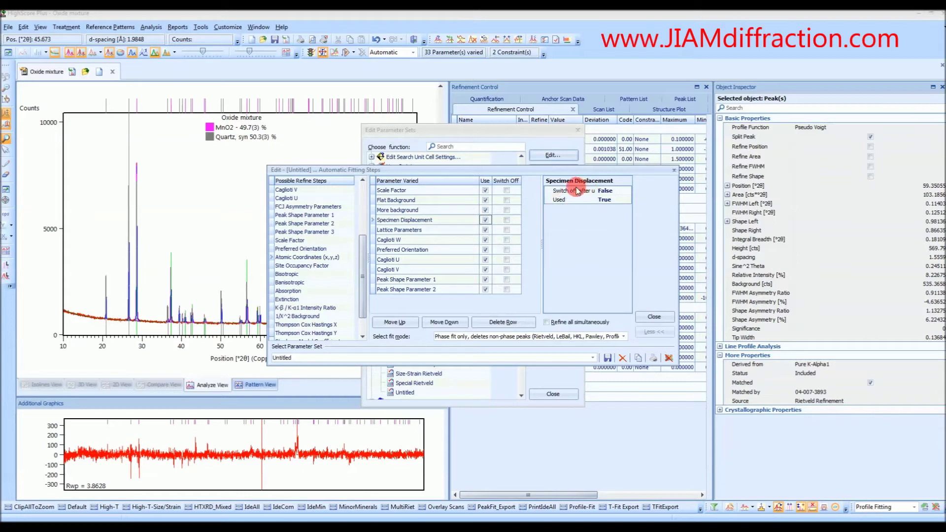
Step: Review the Lattice Parameters and Cagliotti W steps, and keep Preferred Orientation's Toggle directions at True
click(396, 234)
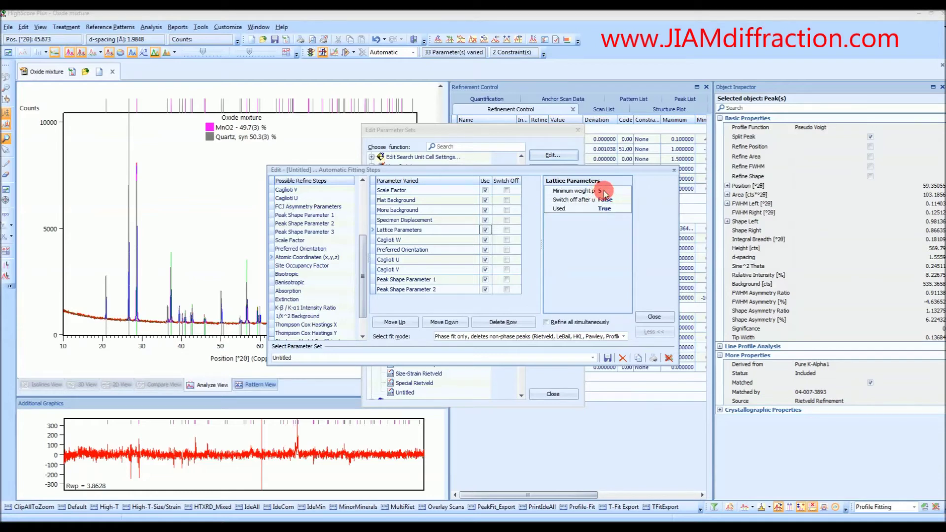
click(411, 241)
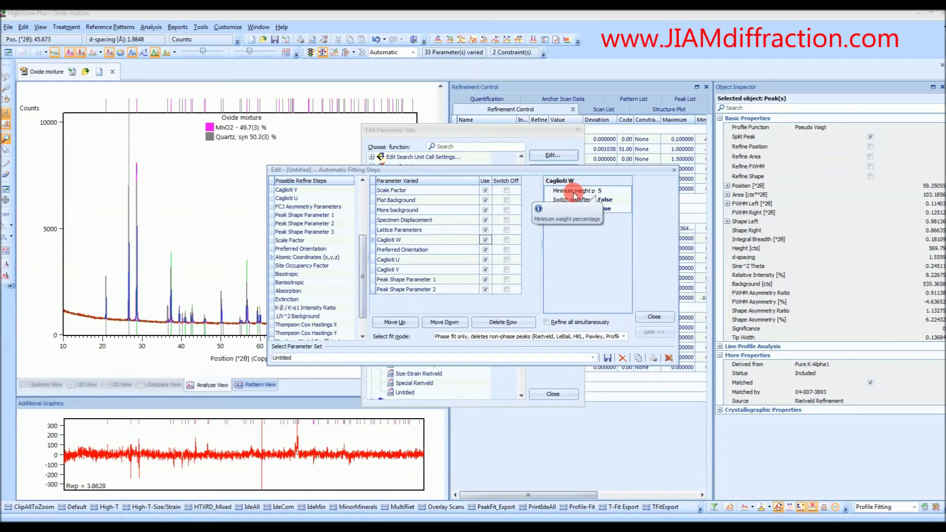
click(414, 250)
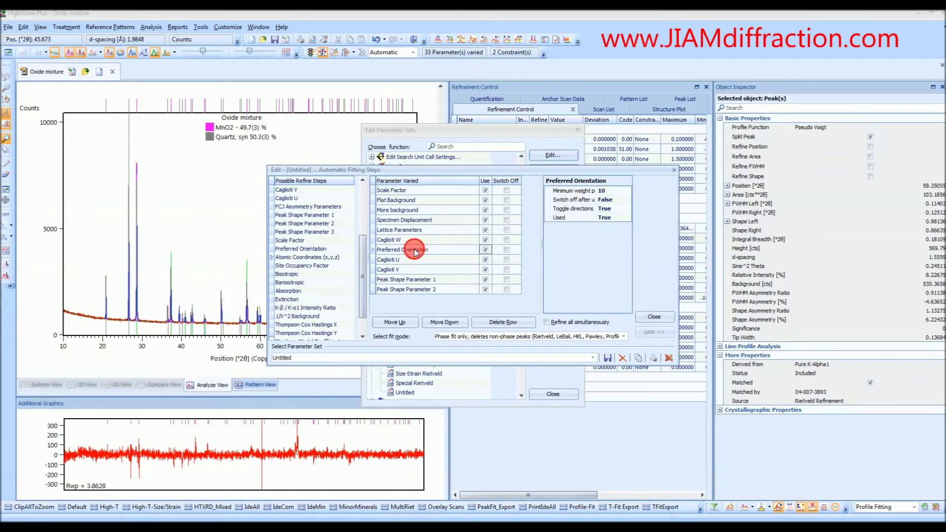
click(605, 209)
click(626, 209)
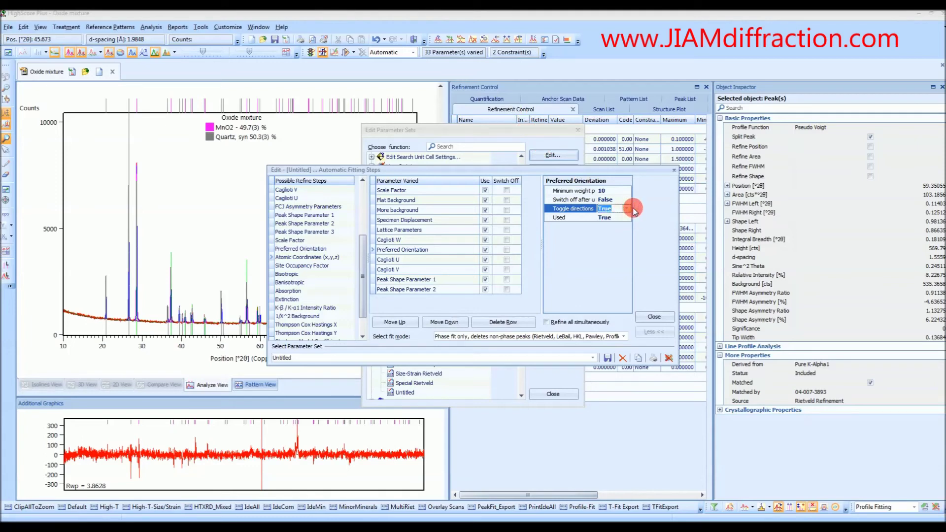
click(605, 222)
Step: Review the Cagliotti U, Cagliotti V and Peak Shape Parameter 1 and 2 steps (minimum weight 5)
click(397, 260)
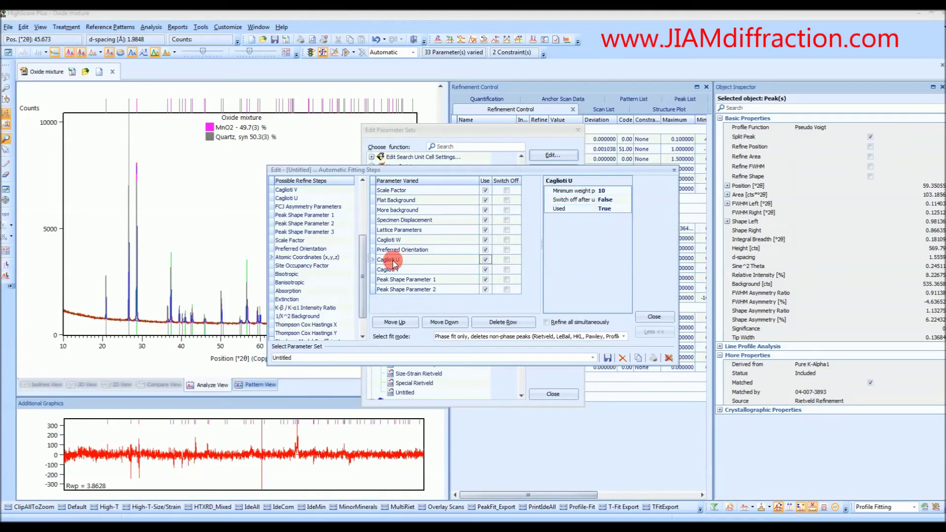
click(400, 270)
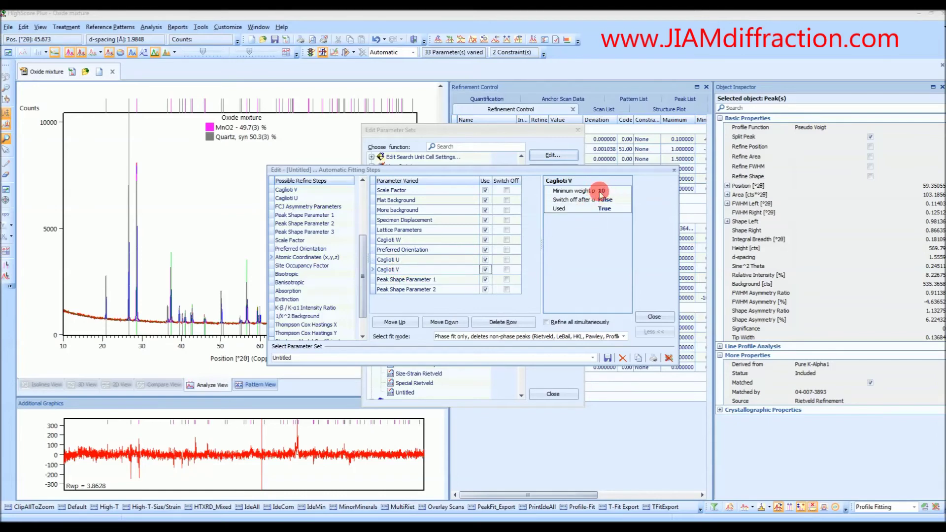
click(413, 280)
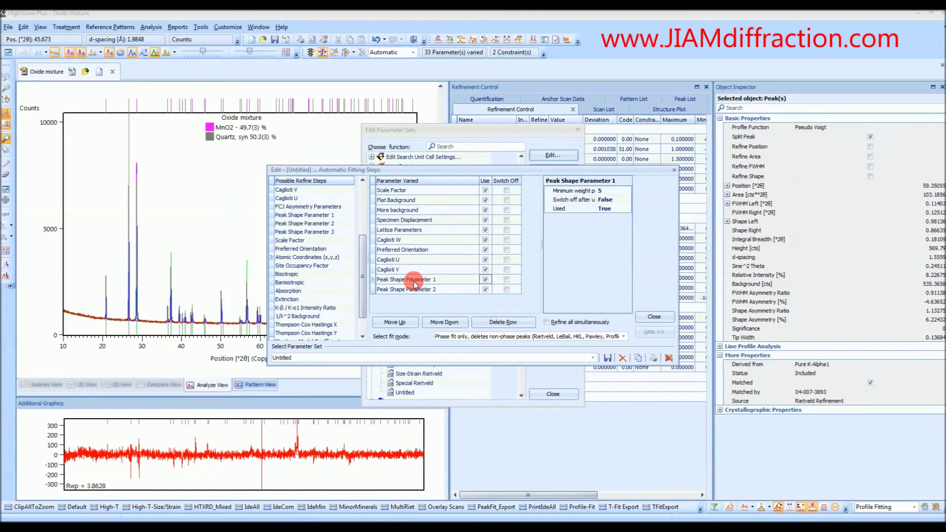
click(418, 291)
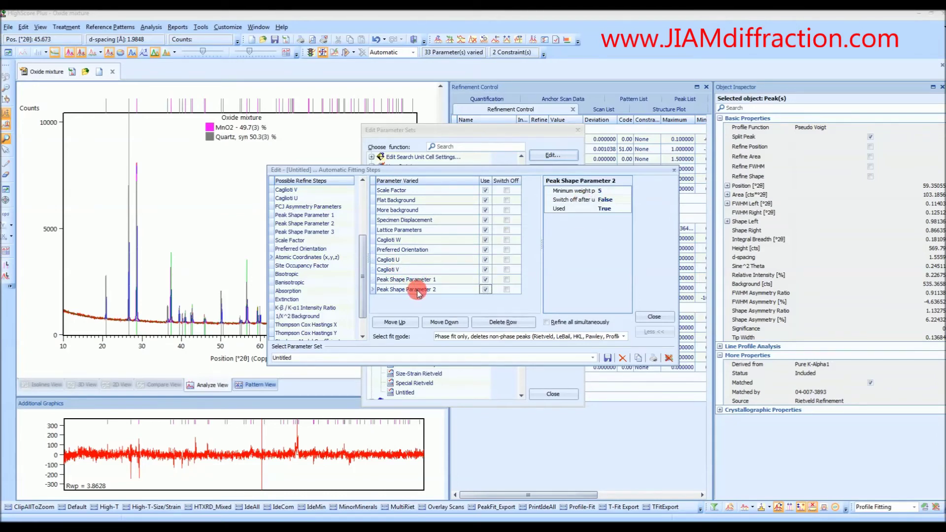
click(604, 193)
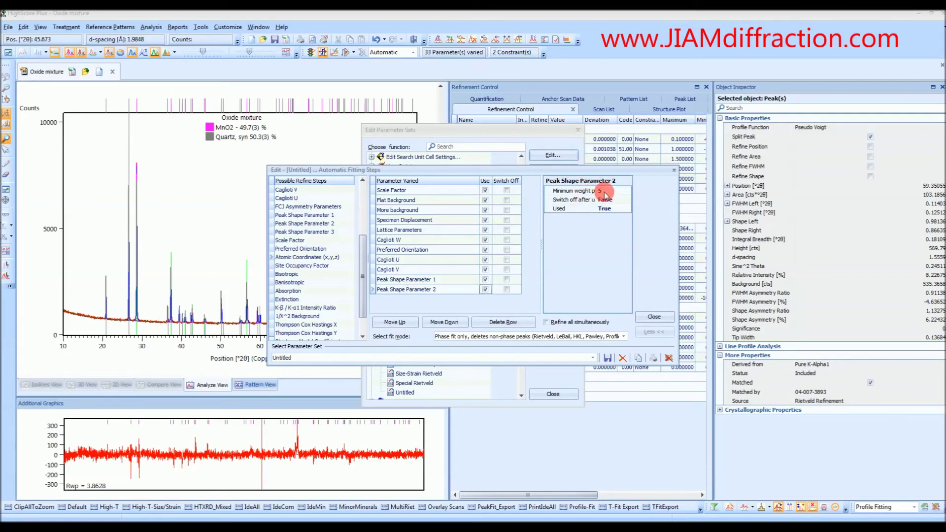
click(489, 290)
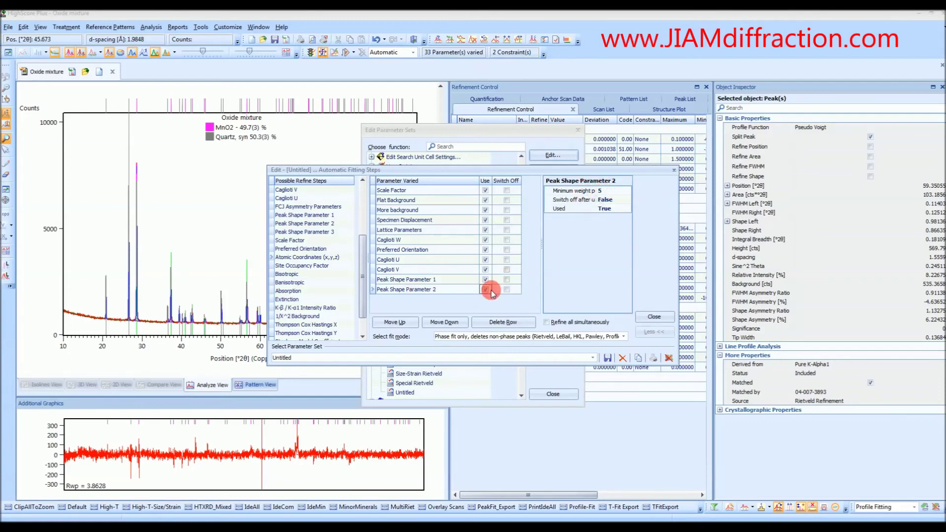
Step: Save the fitting steps under the name Expanded Rietveld, confirm the overwrite, and close the steps editor
click(529, 306)
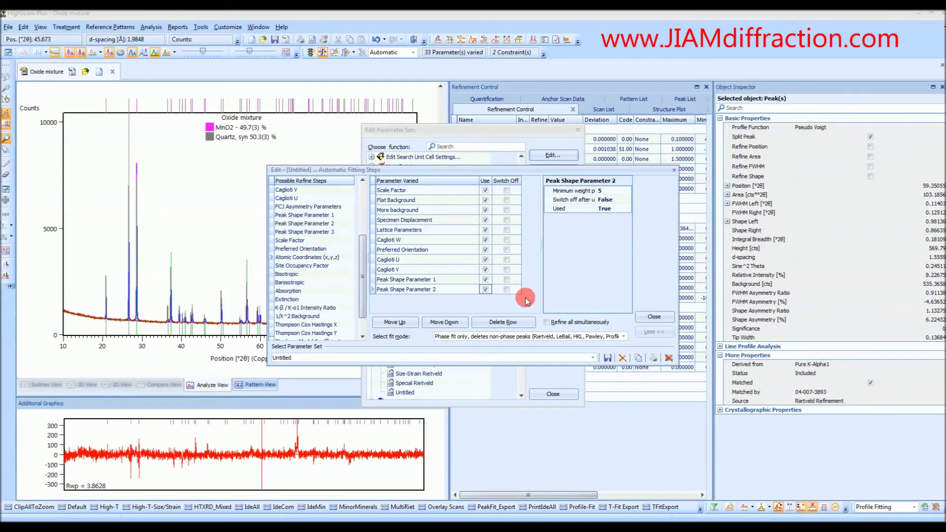
click(607, 358)
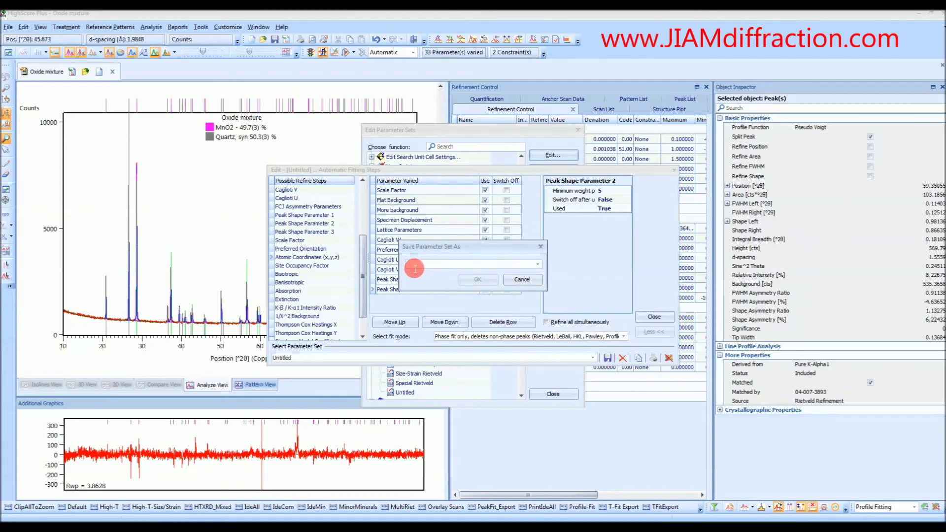
click(537, 266)
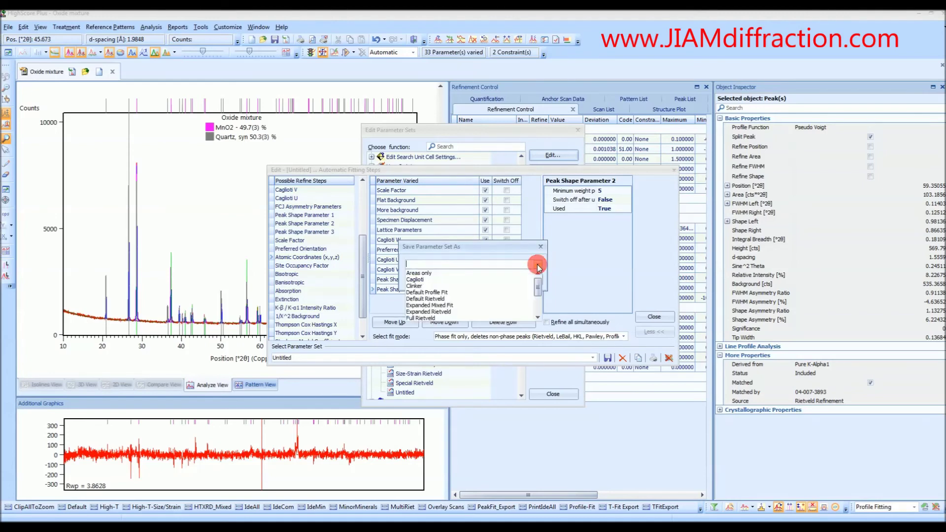
click(440, 312)
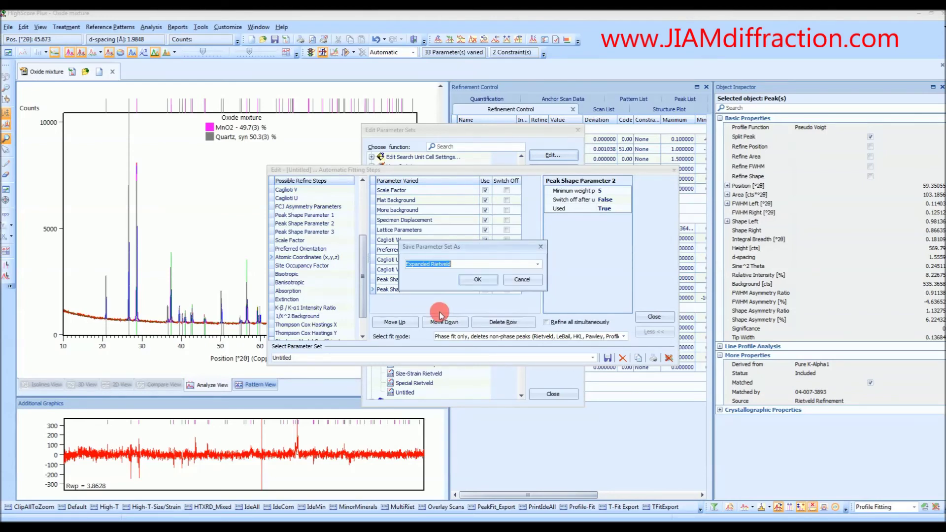
click(478, 281)
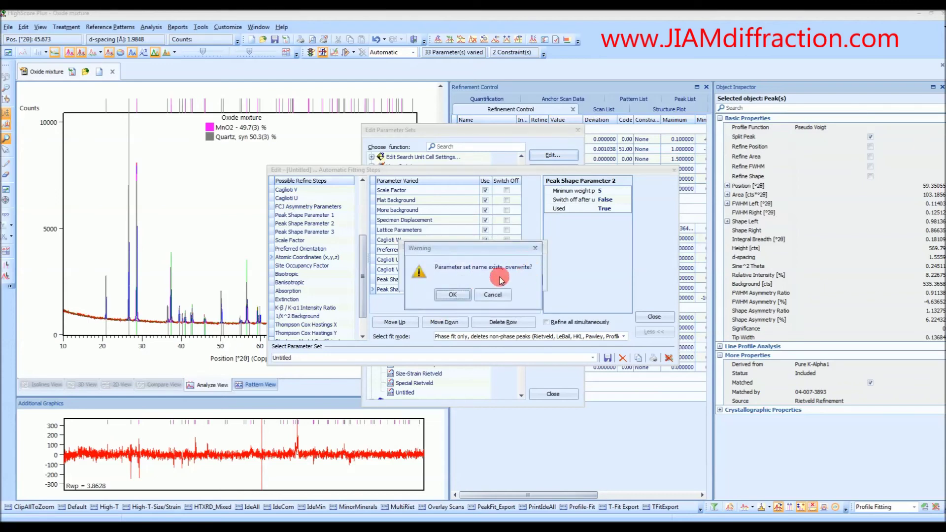
click(453, 296)
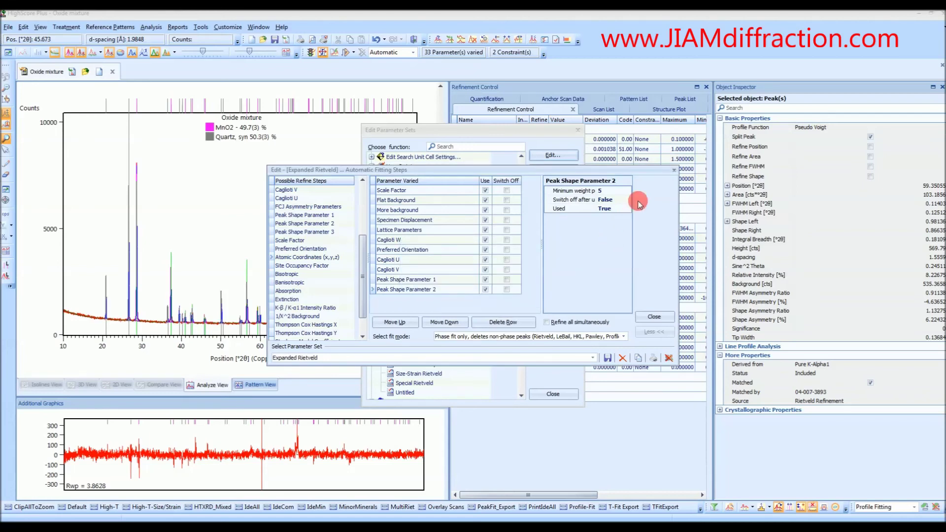
click(674, 170)
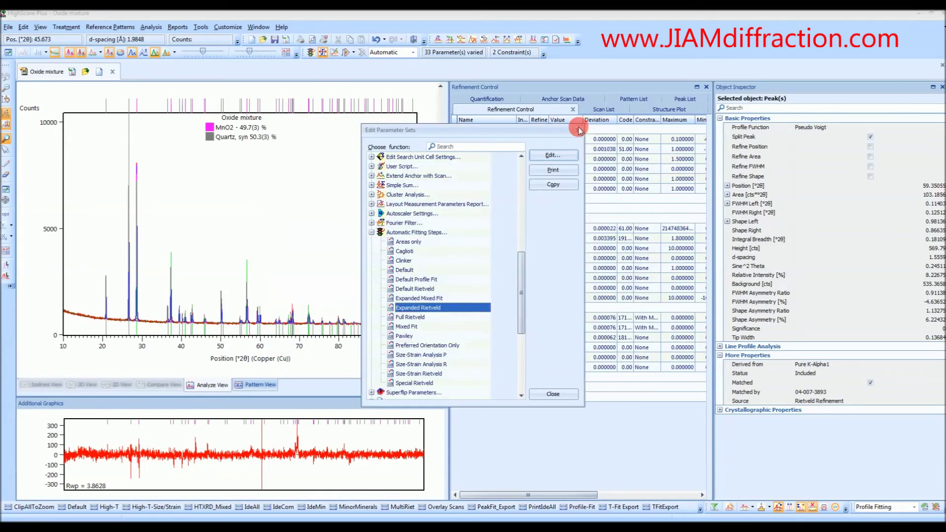
Step: Close Edit Parameter Sets and show the Automatic fitting toolbar list of parameter sets
click(578, 130)
click(350, 52)
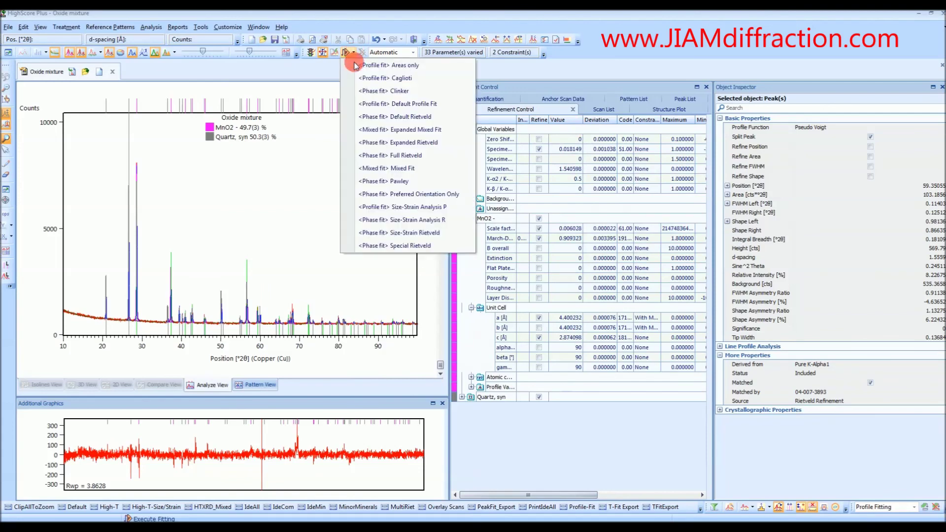